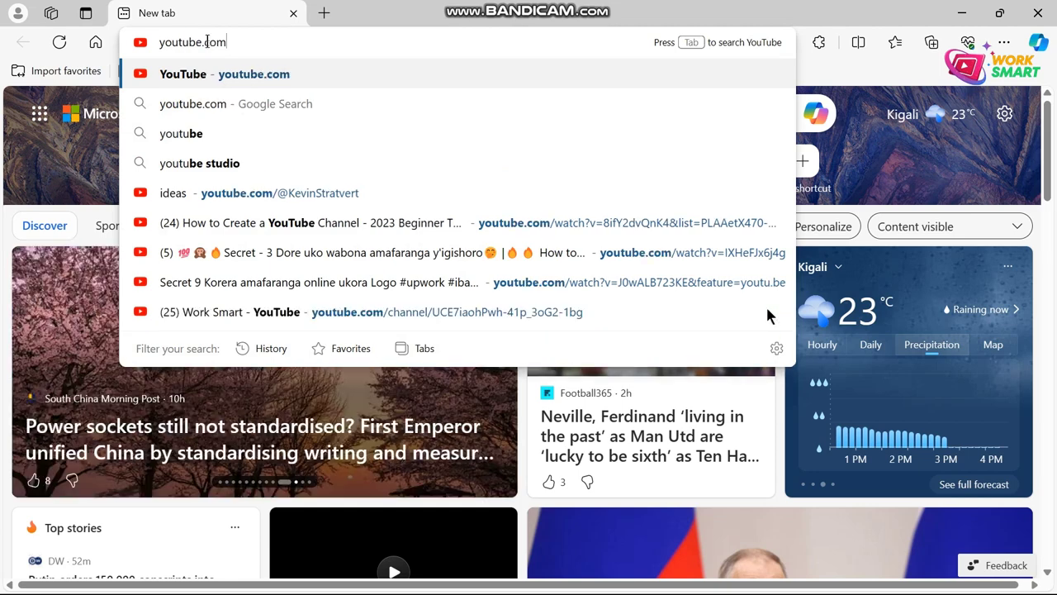
Load YouTube and go to your own channel page via the avatar's 'View your channel'.
key(Return)
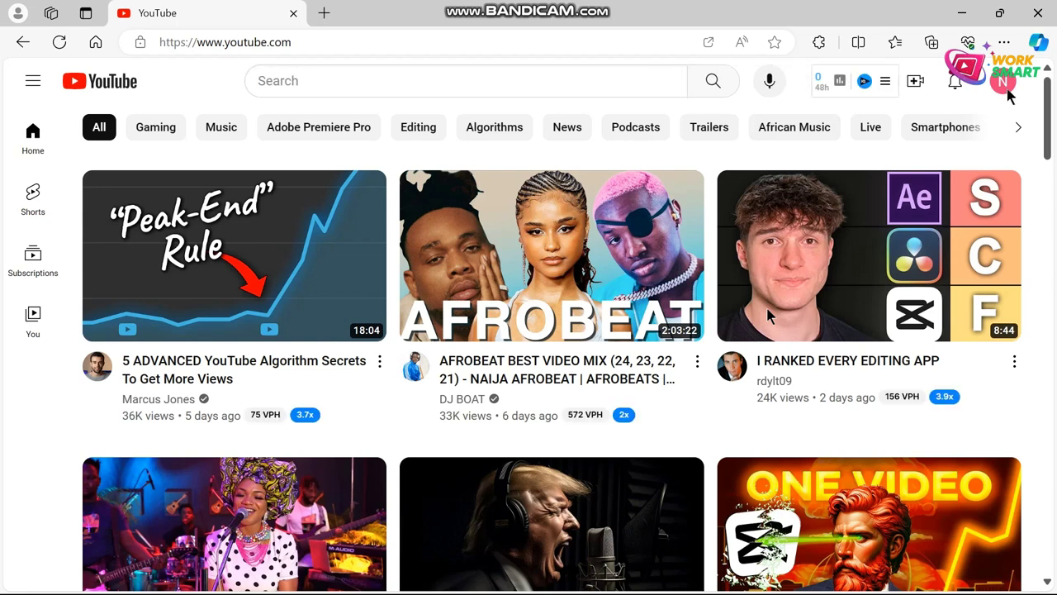
click(1005, 86)
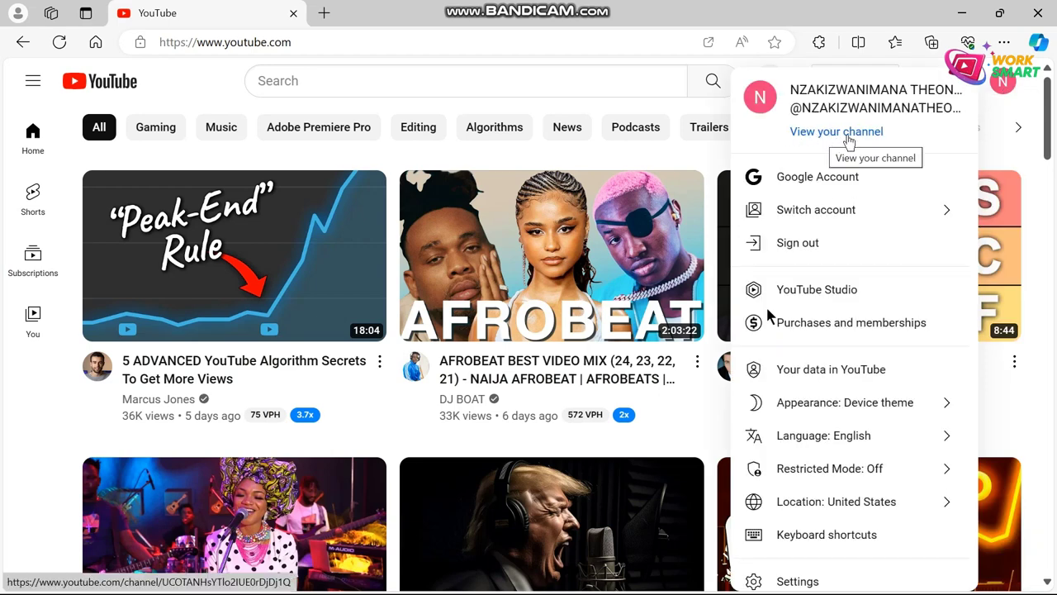
click(849, 139)
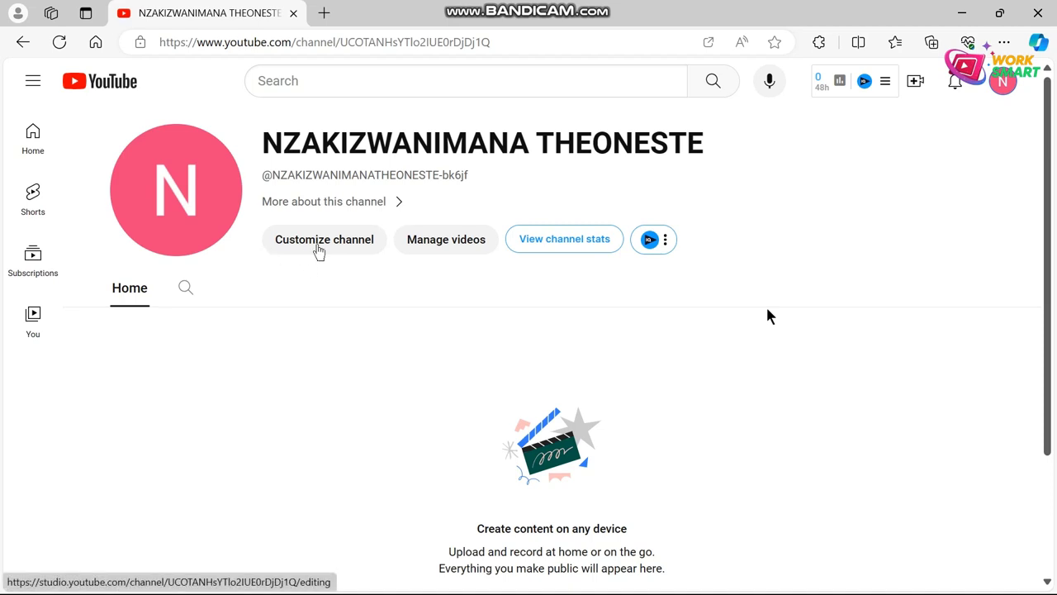
Go to Customize channel in Studio, dismiss the Dark theme notice, and bring up Settings.
click(318, 251)
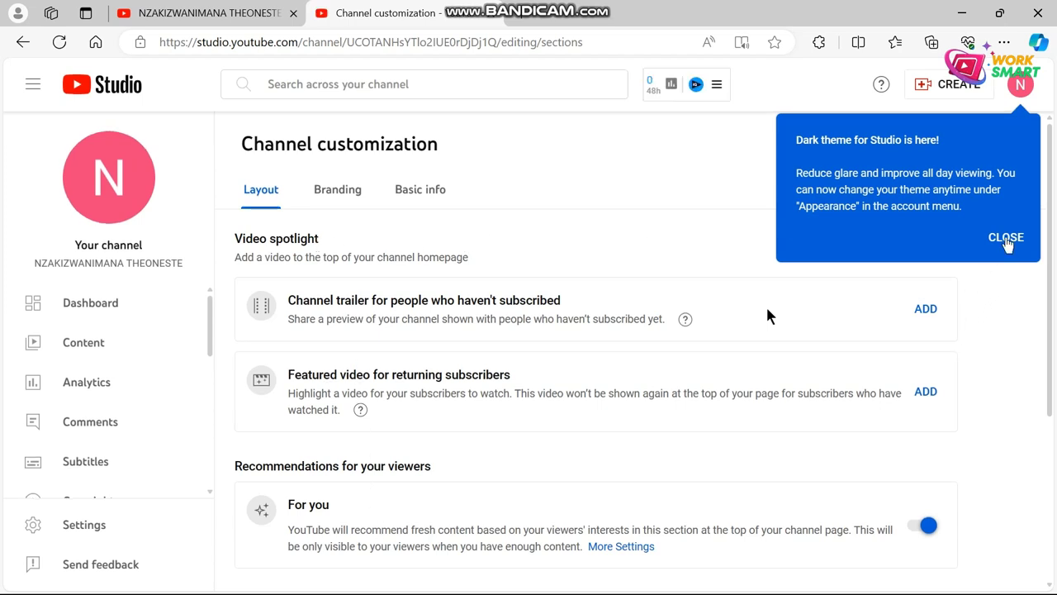
click(1004, 237)
scroll(95, 335, down, 2)
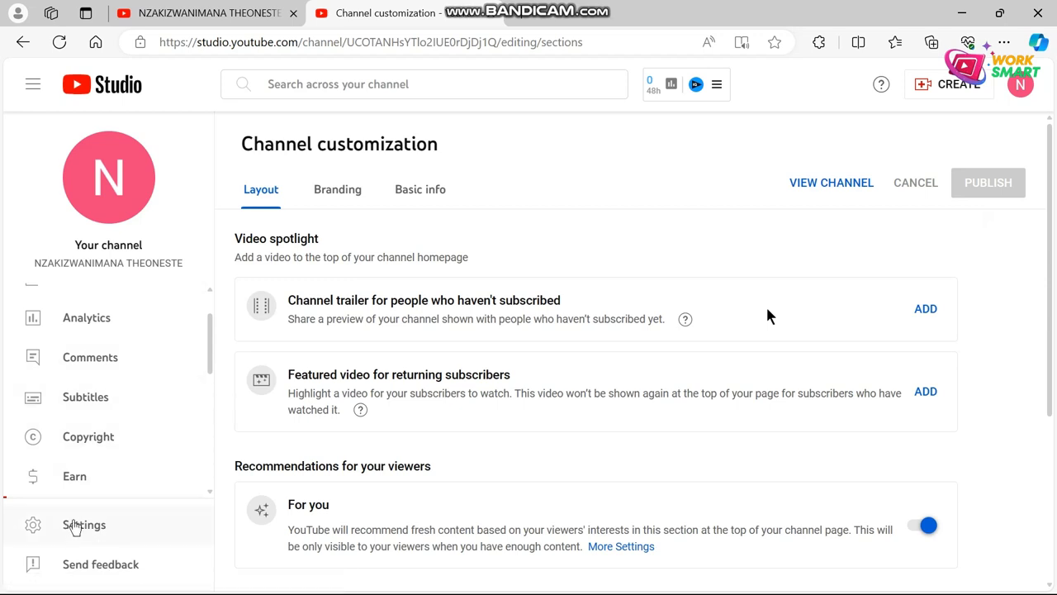
click(85, 527)
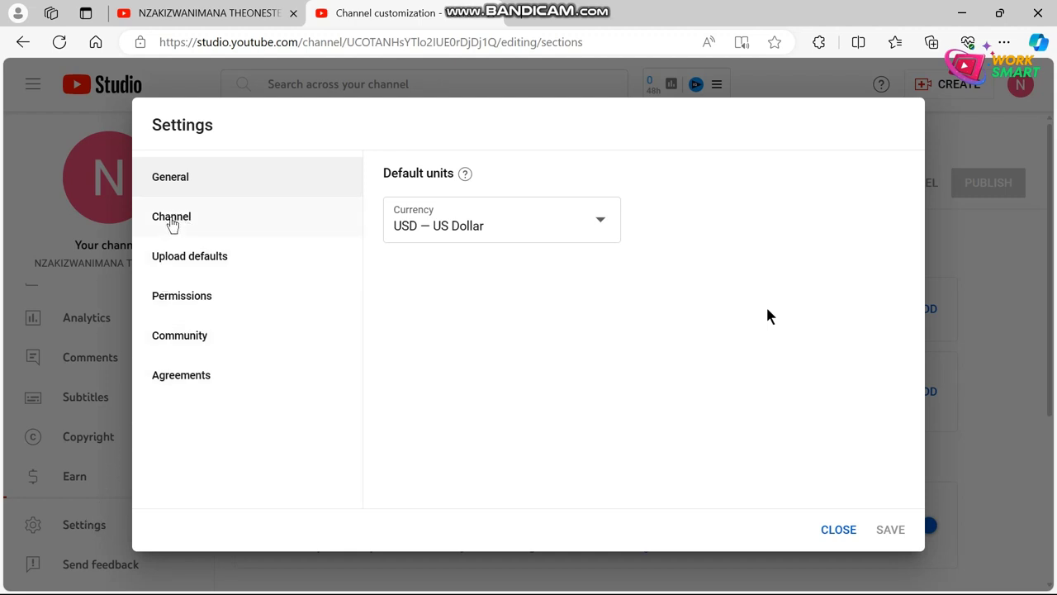
Check Channel > Feature eligibility, expand Intermediate features, and start VERIFY PHONE NUMBER.
click(172, 223)
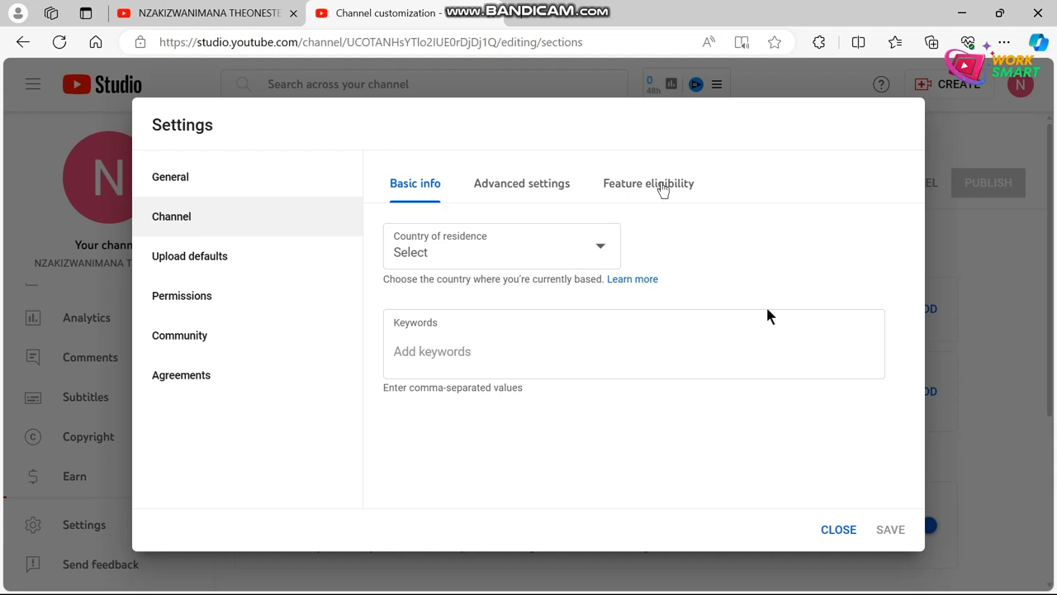
click(663, 189)
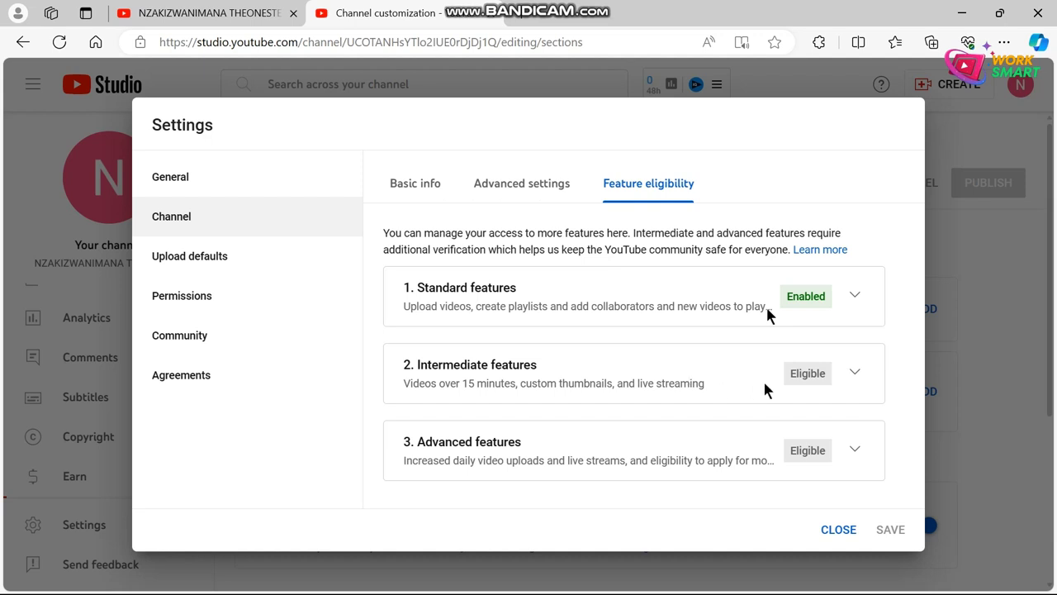
click(850, 371)
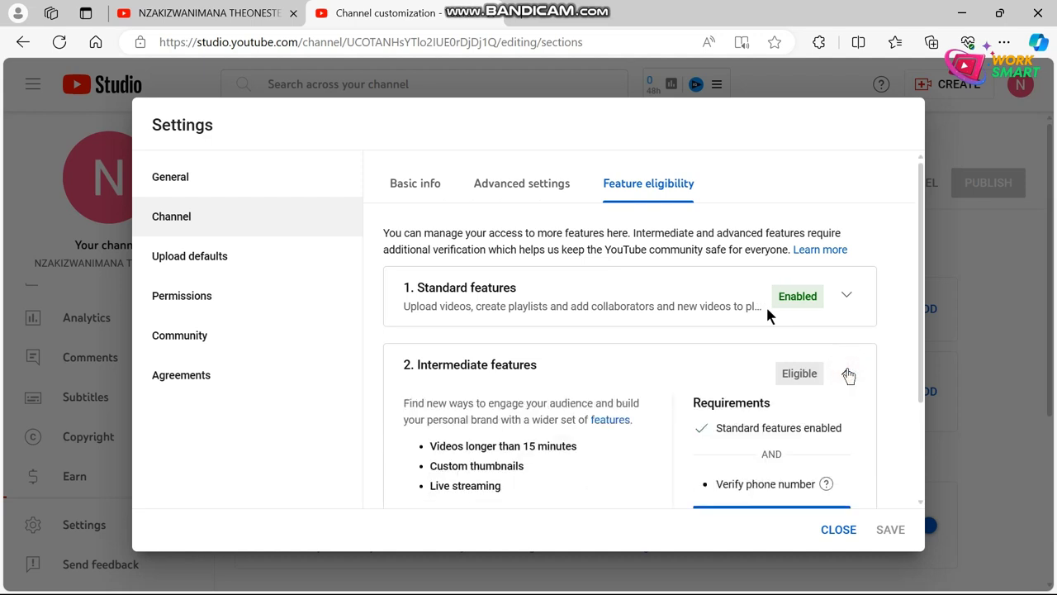
scroll(839, 387, down, 1)
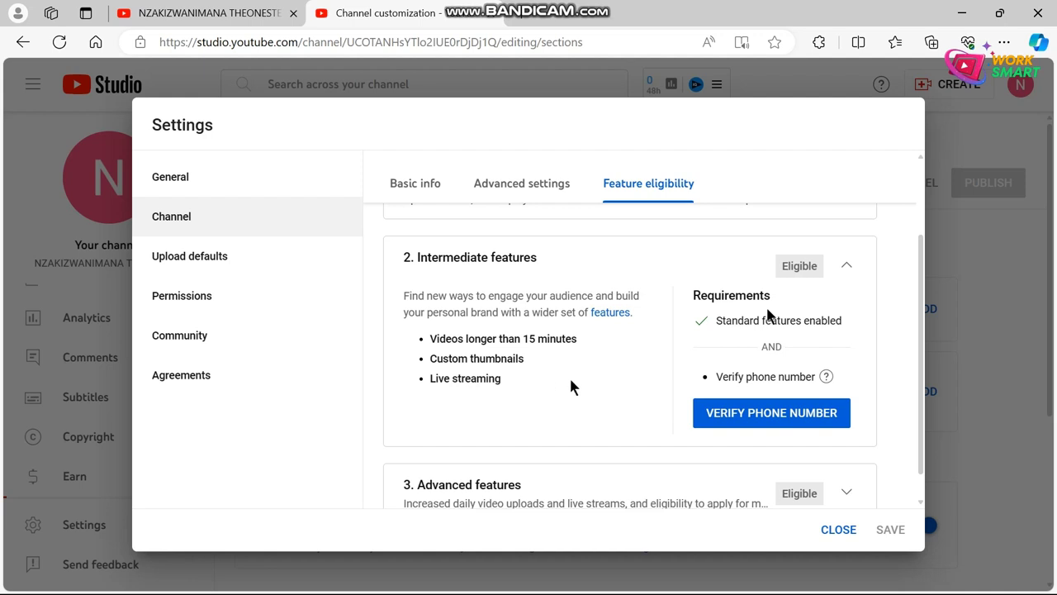
click(788, 425)
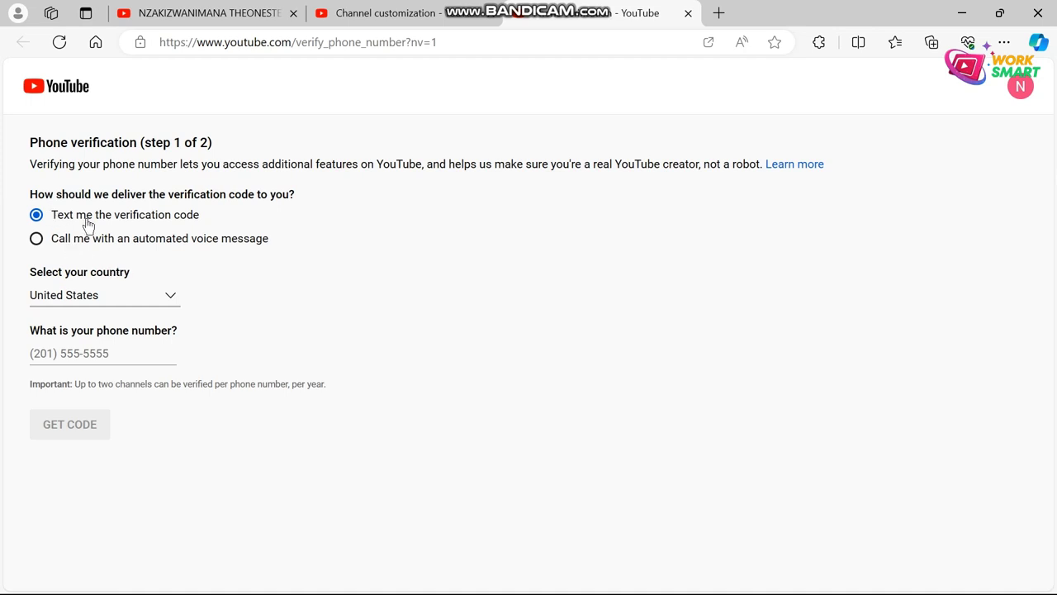
Choose 'Text me the verification code', select Rwanda as country, and enter the owner's phone number.
click(96, 218)
click(84, 216)
click(172, 303)
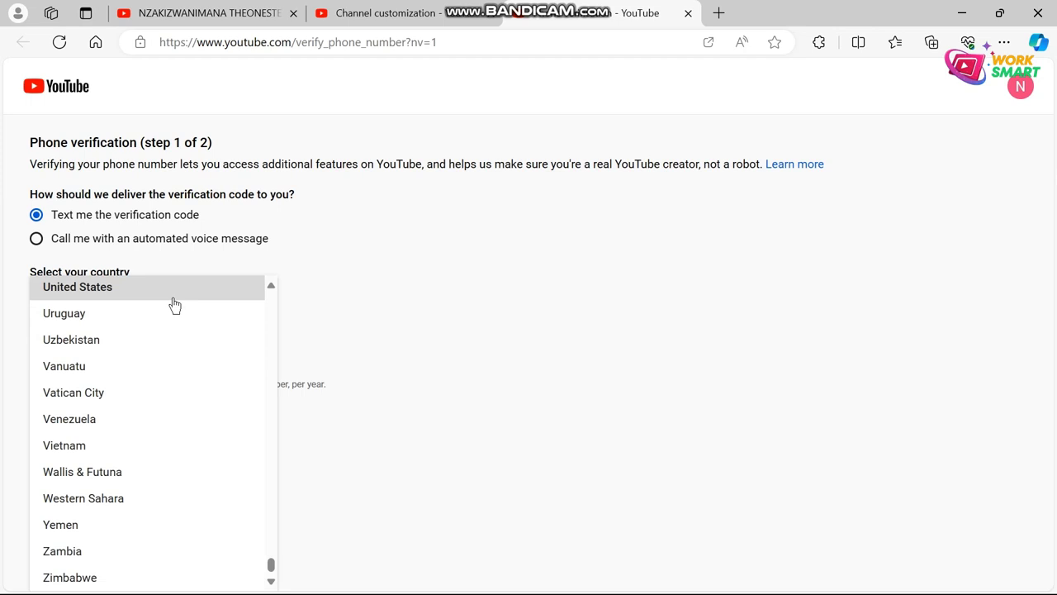
scroll(174, 305, up, 15)
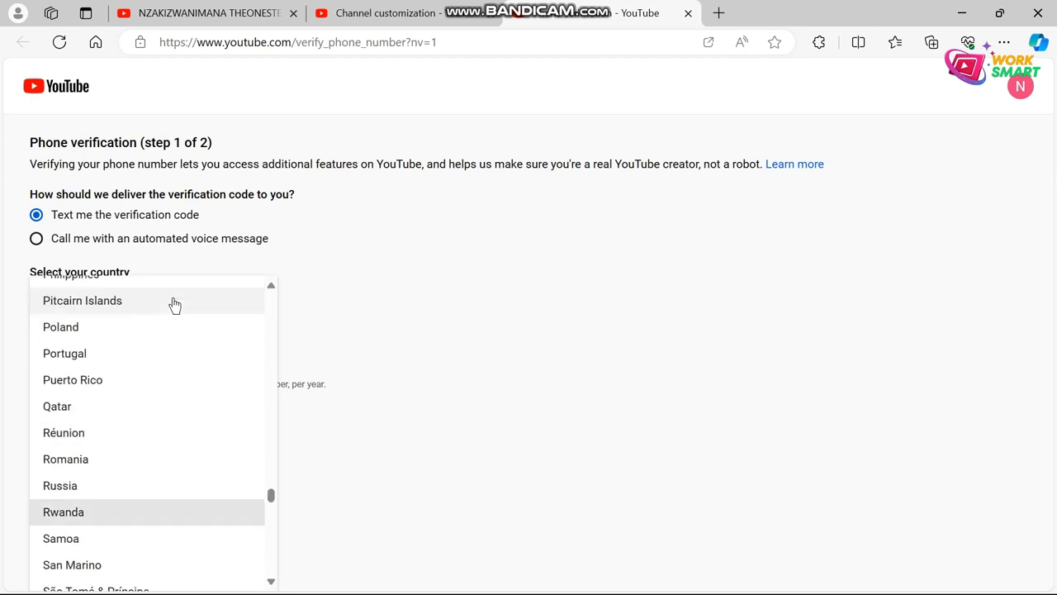
click(80, 512)
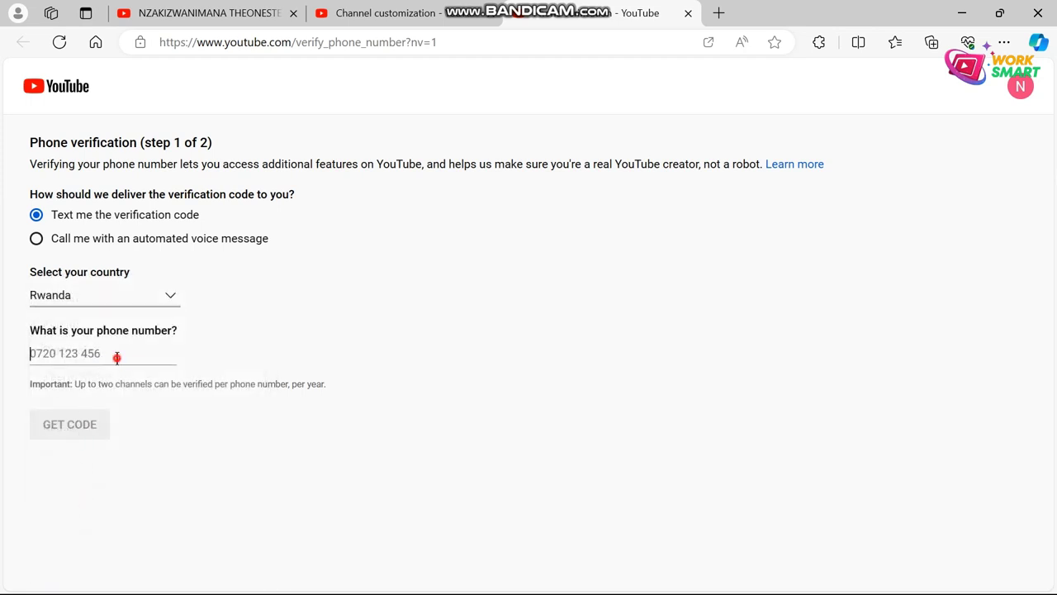
click(114, 355)
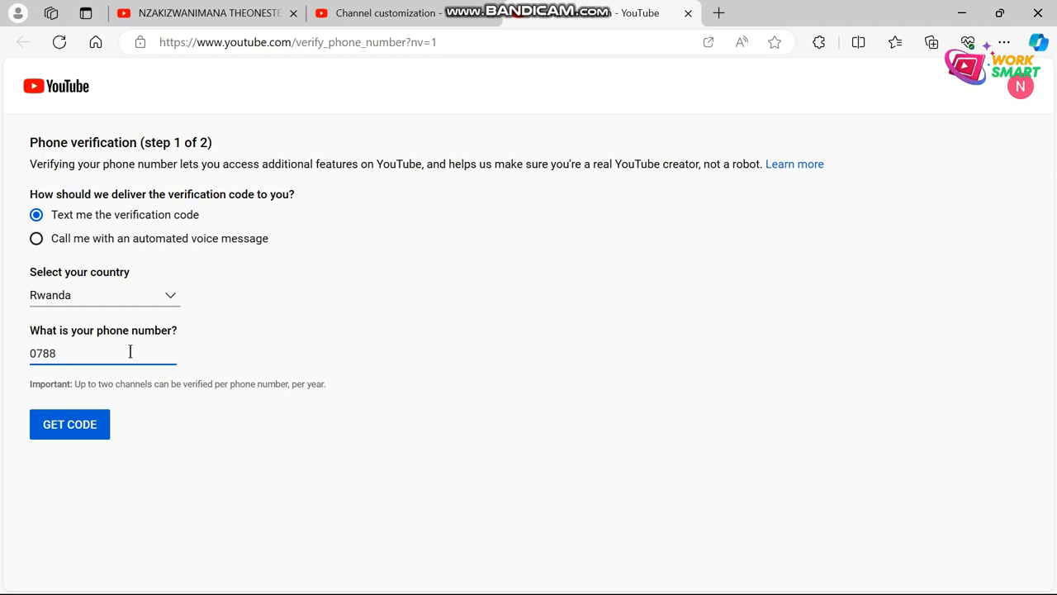
Get the code, submit the received 6-digit verification code, and return to the Studio tab.
click(85, 436)
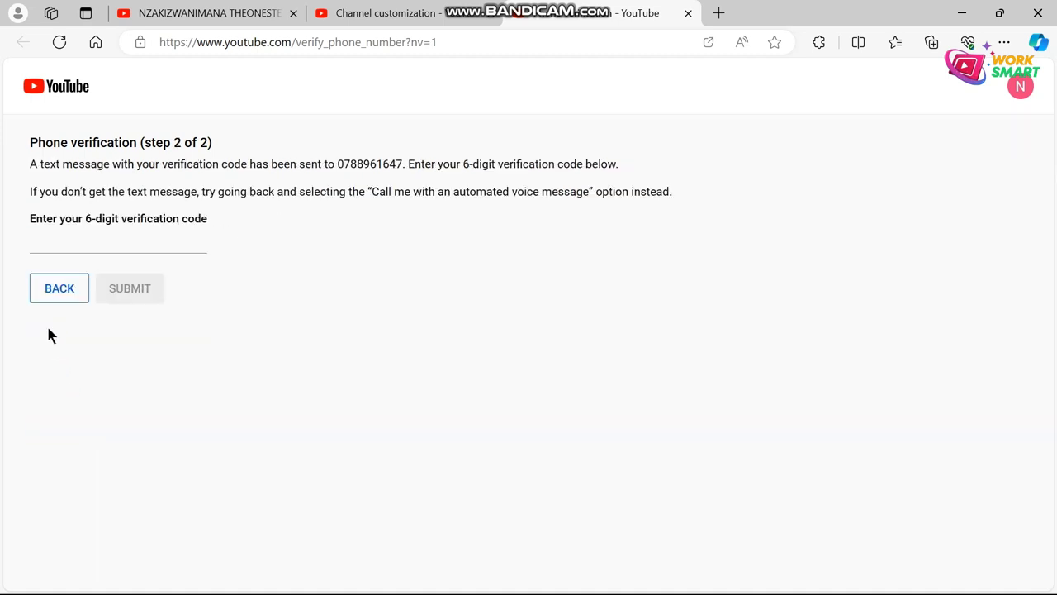
click(52, 246)
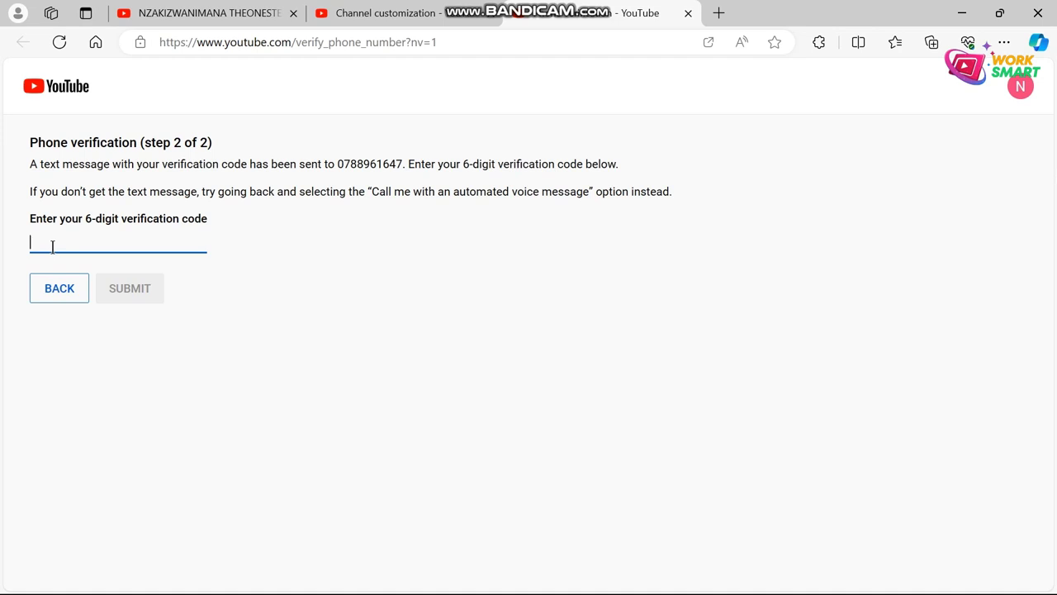
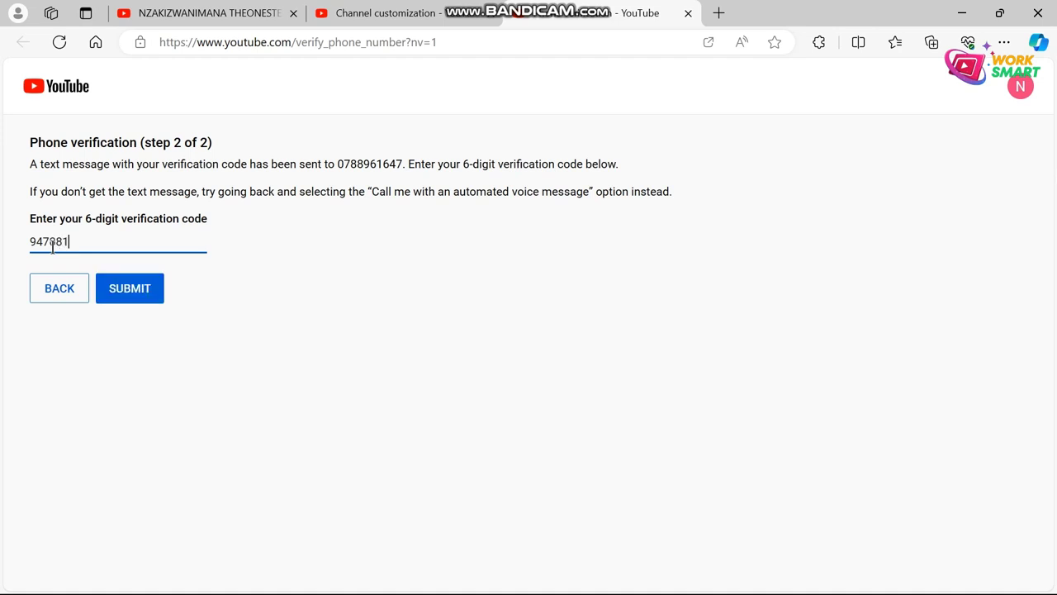
click(125, 295)
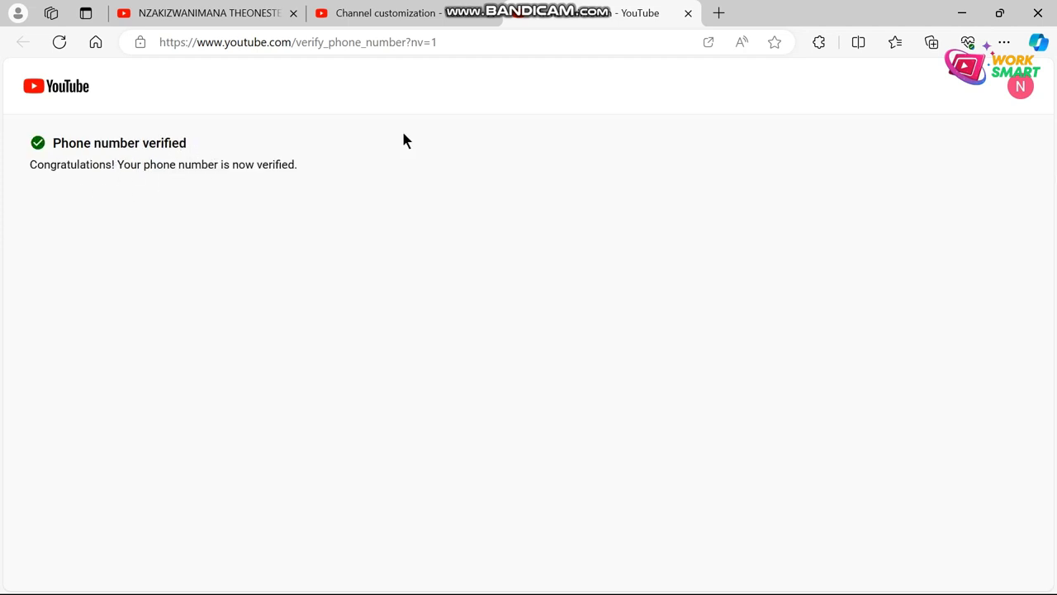
click(403, 10)
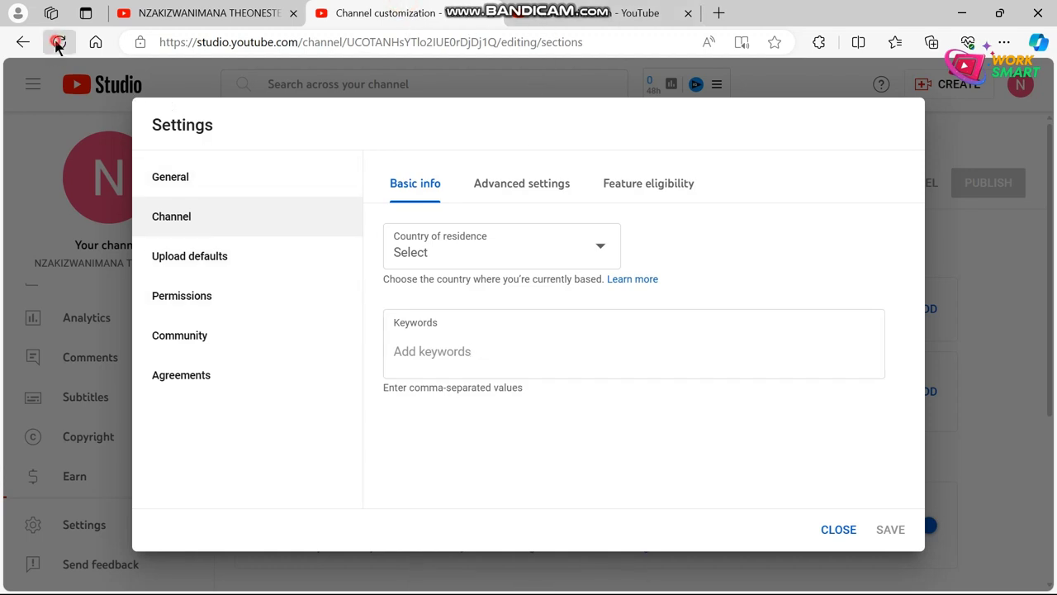
Refresh Studio, close the verification tab, and check Settings > Channel > Feature eligibility > Intermediate features.
click(59, 42)
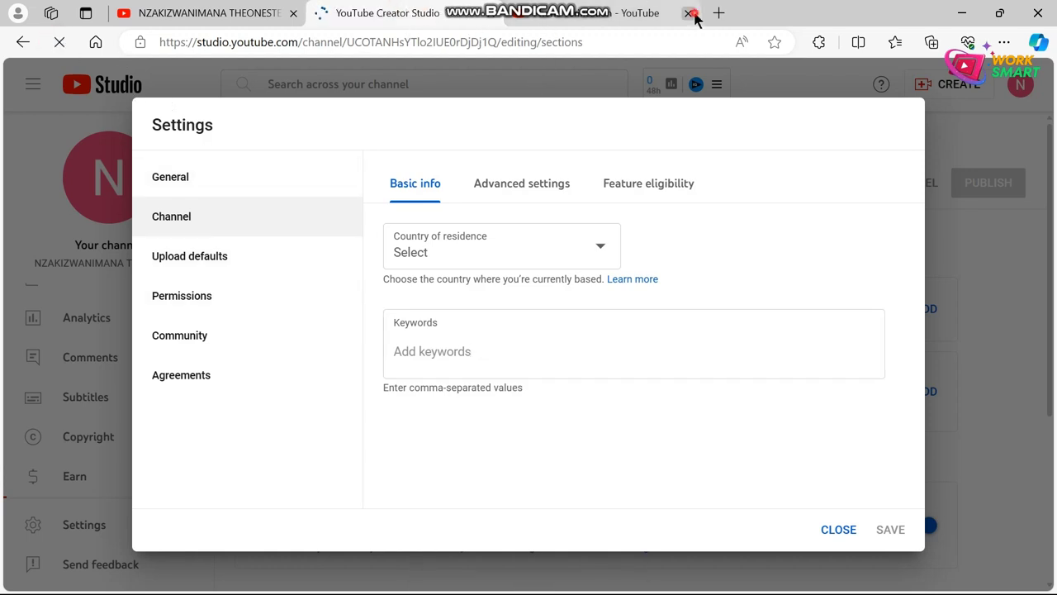
click(689, 13)
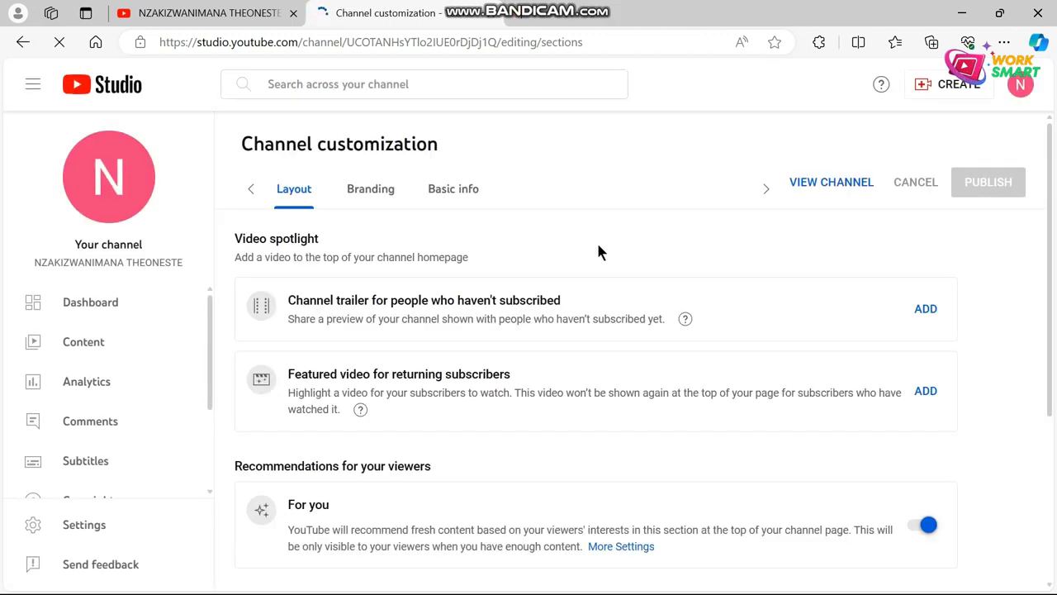
click(97, 527)
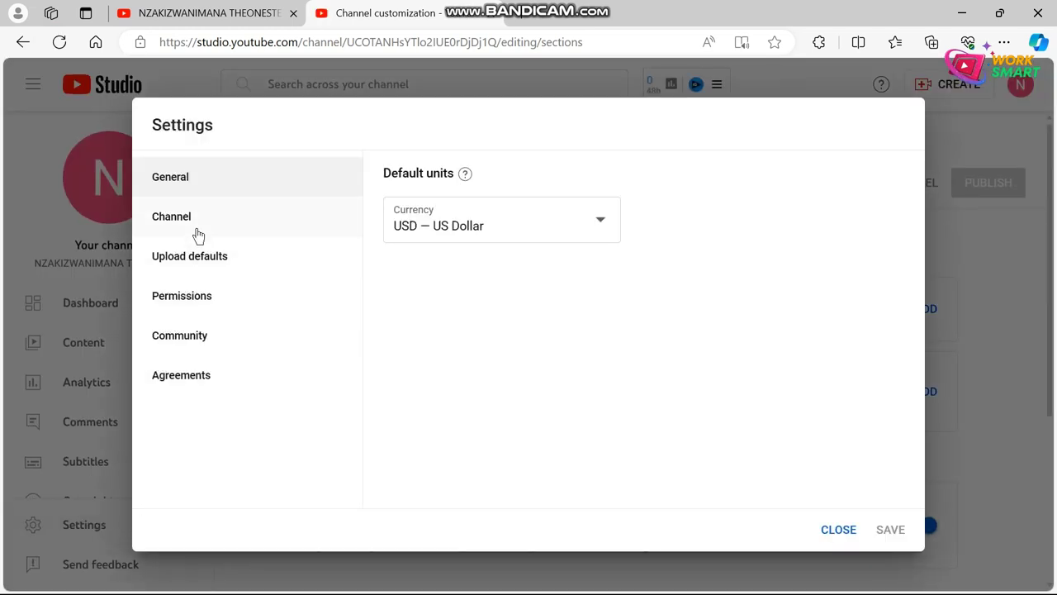
click(198, 217)
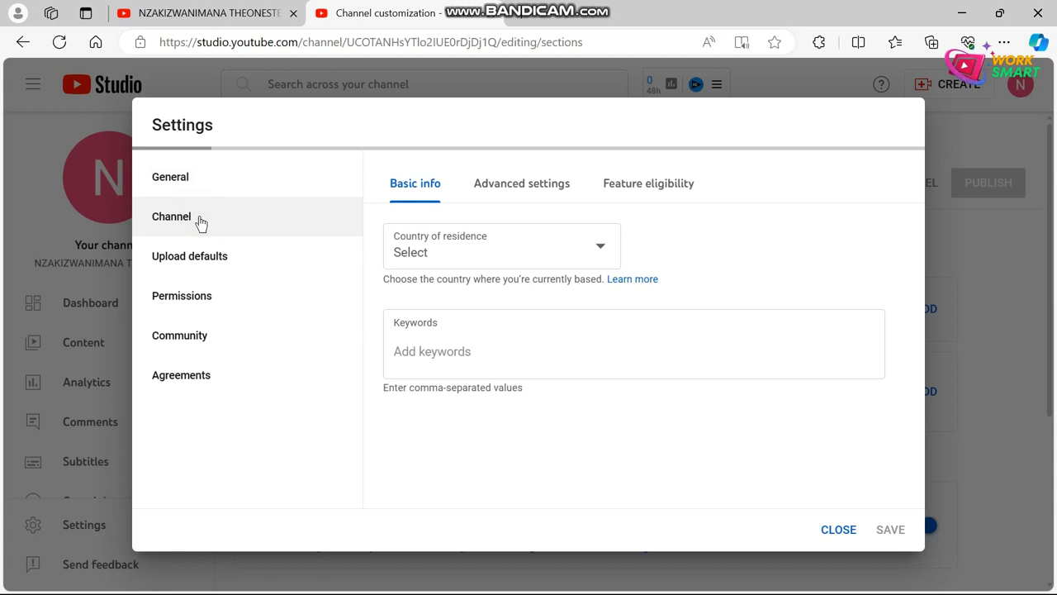
click(658, 191)
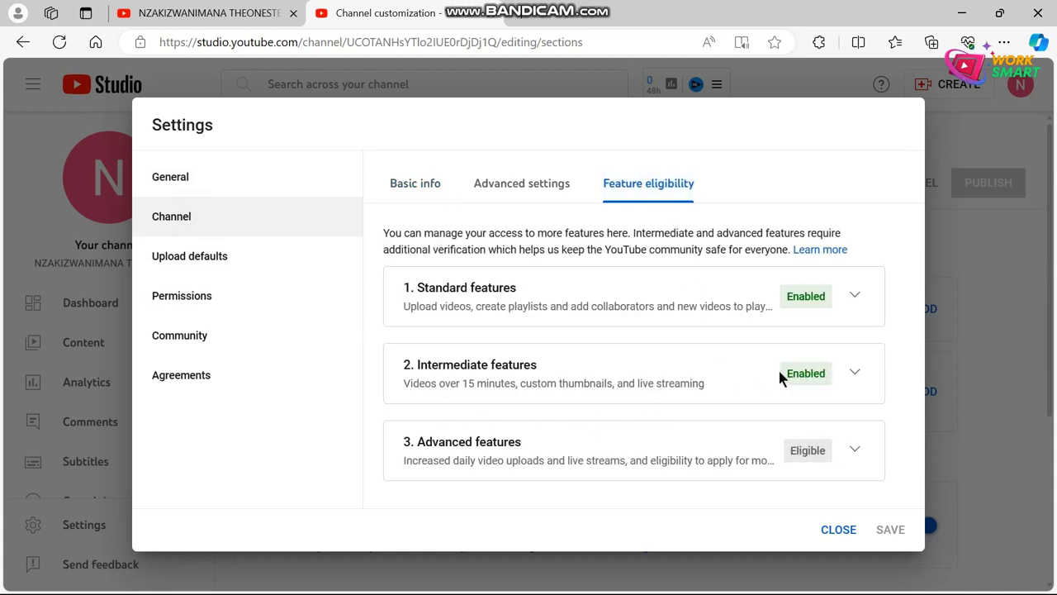
click(855, 374)
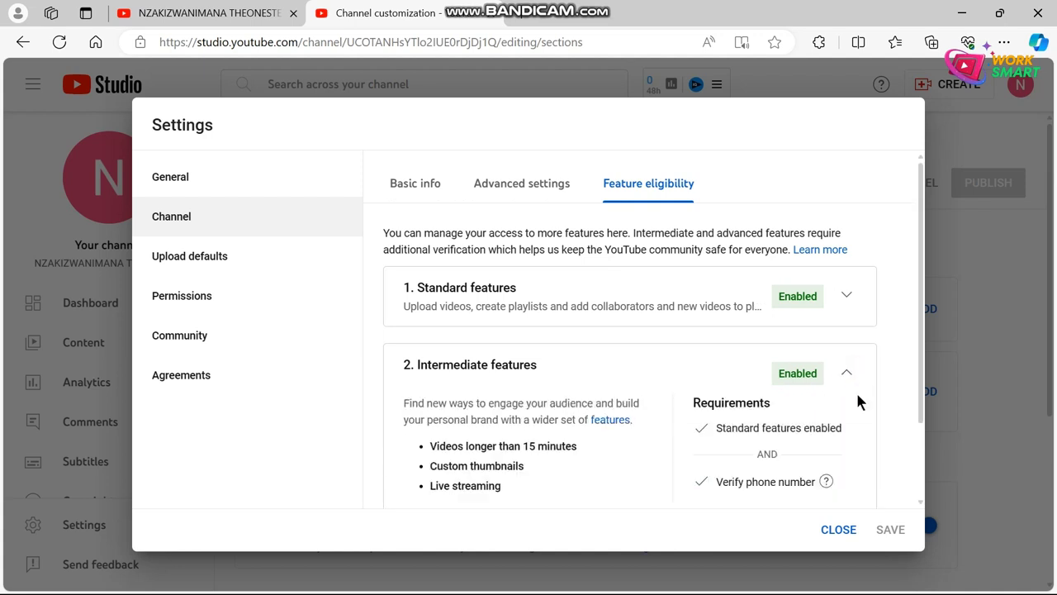
scroll(855, 390, down, 2)
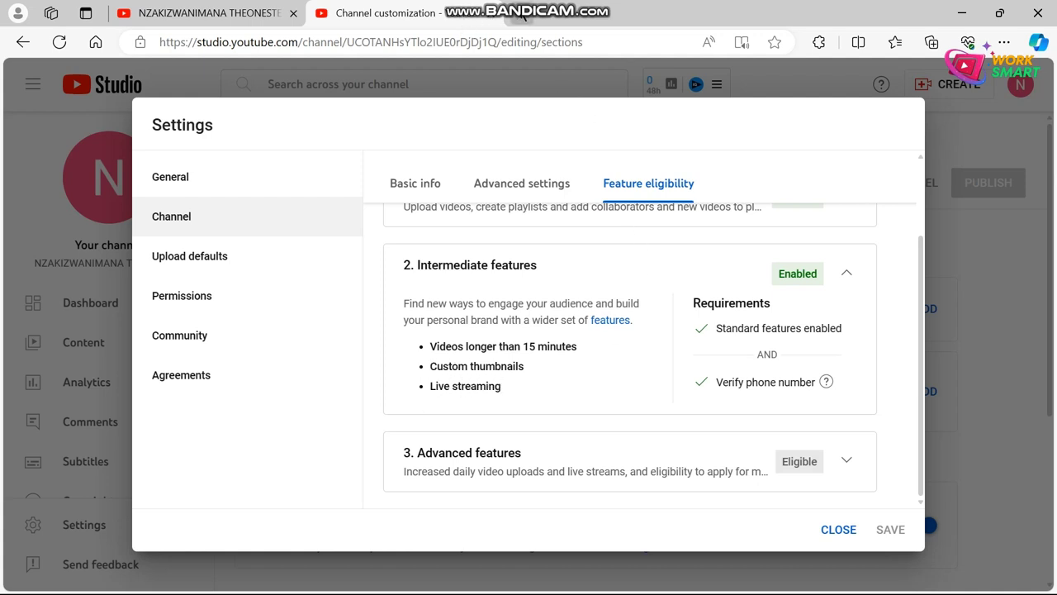
click(188, 8)
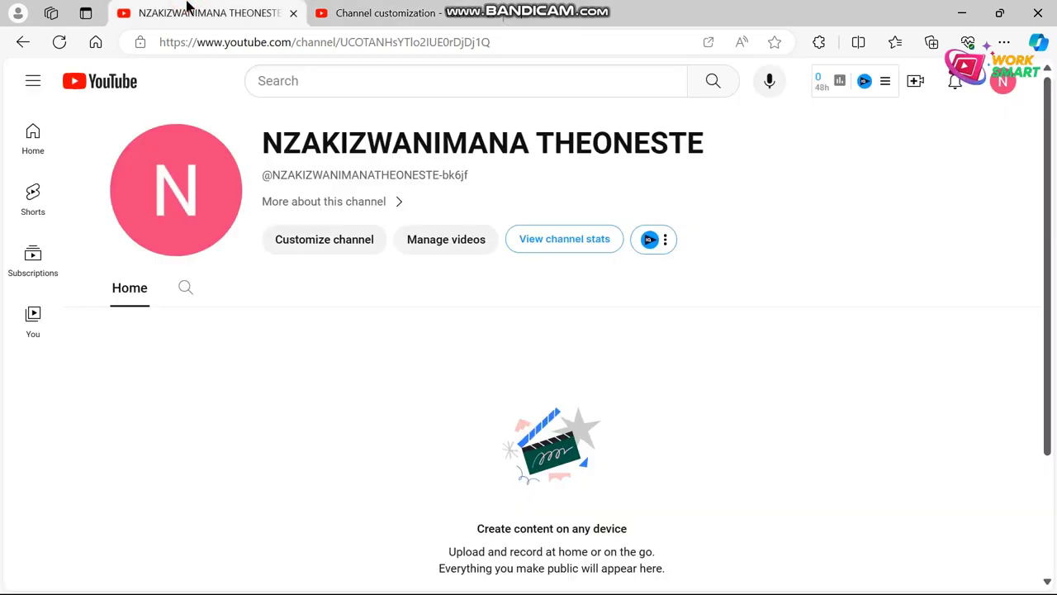
click(36, 147)
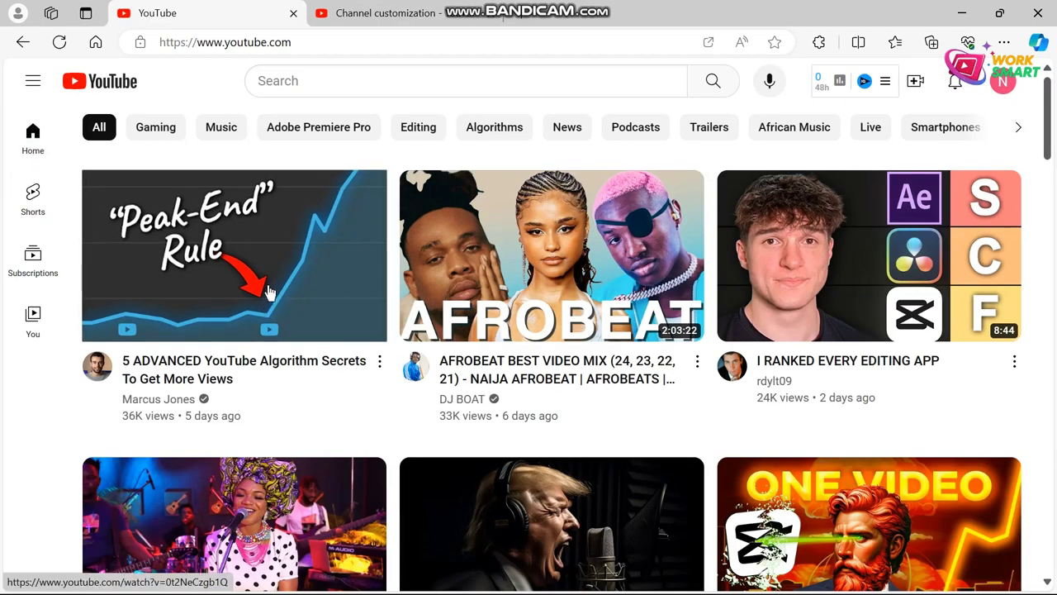
mouse_move(110, 202)
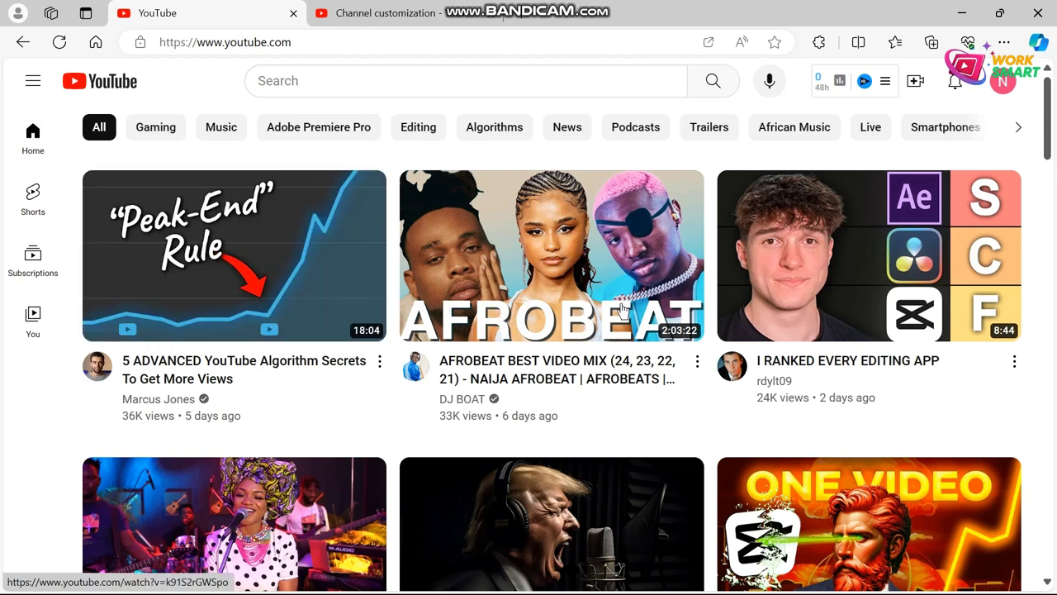
scroll(892, 420, down, 3)
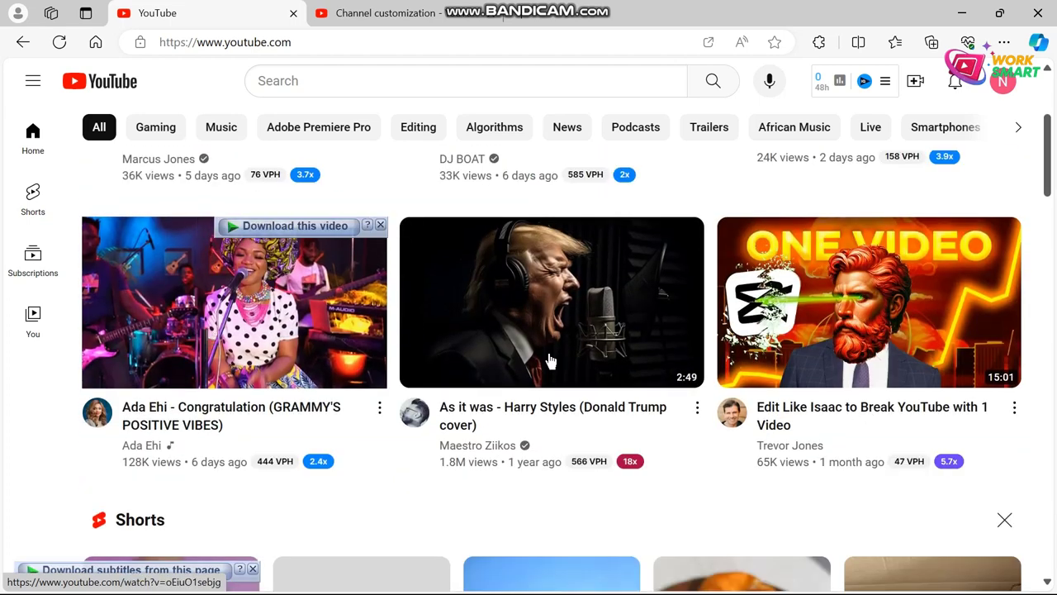
scroll(667, 353, up, 1)
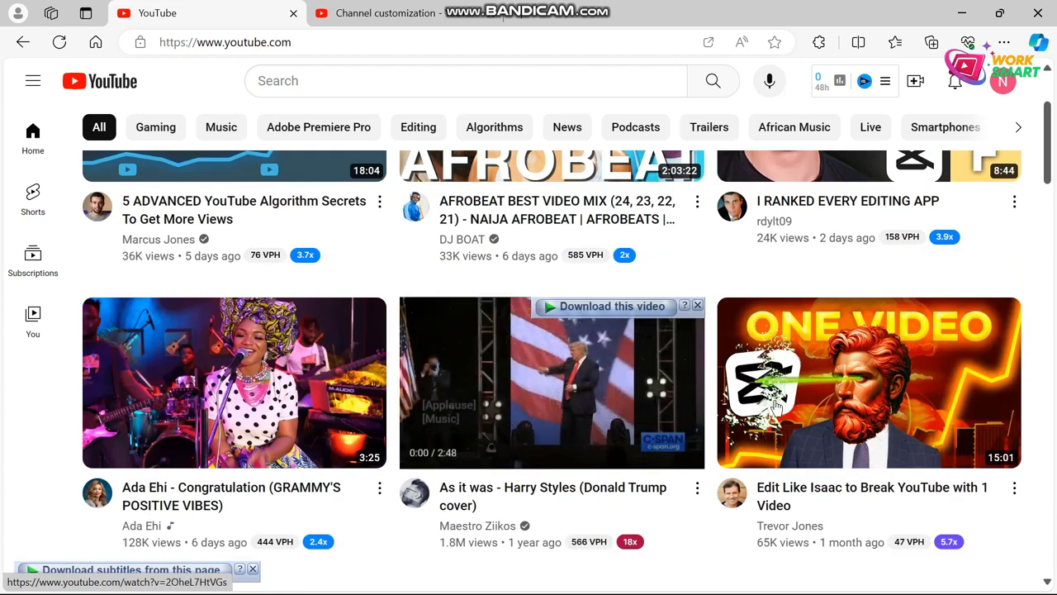
click(401, 13)
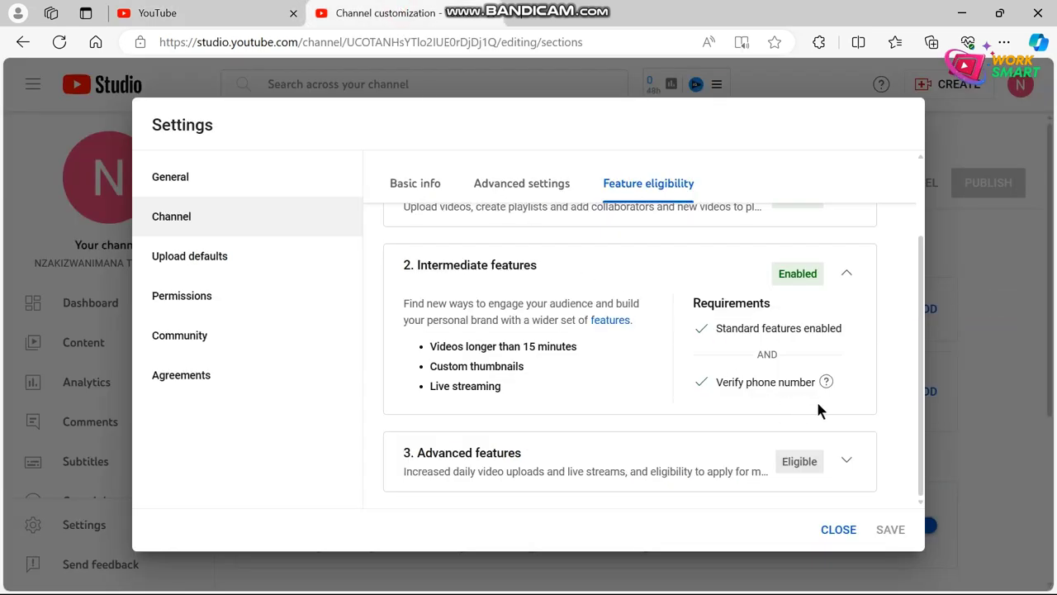